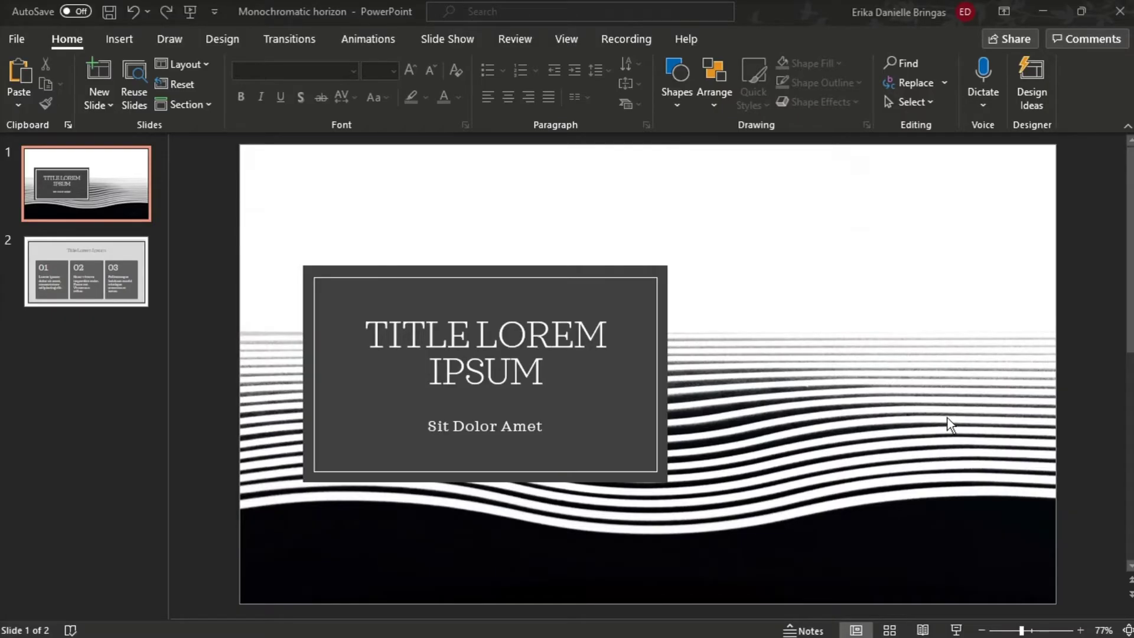
# Turn on the Developer tab in PowerPoint Options' Customize Ribbon settings.
pyautogui.click(32, 40)
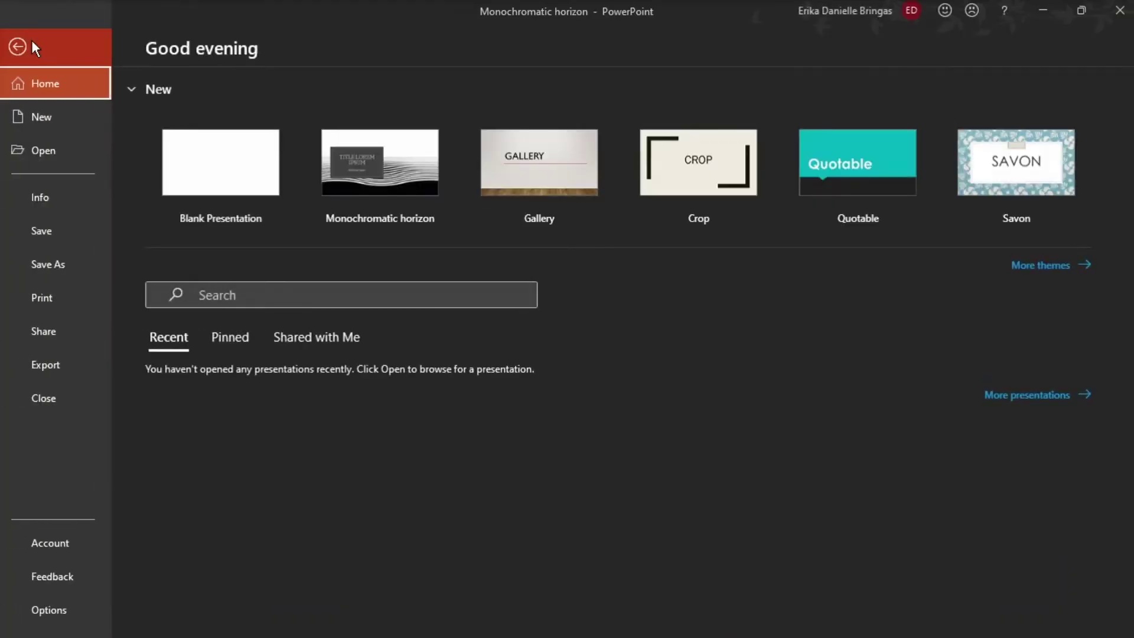
pyautogui.click(56, 605)
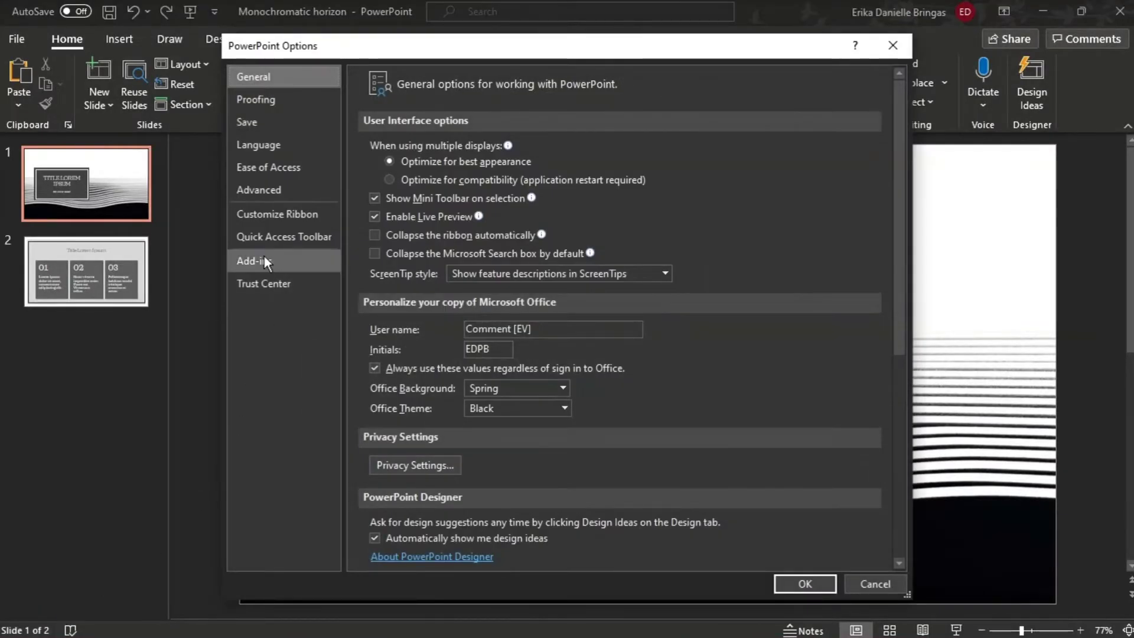
pyautogui.click(268, 221)
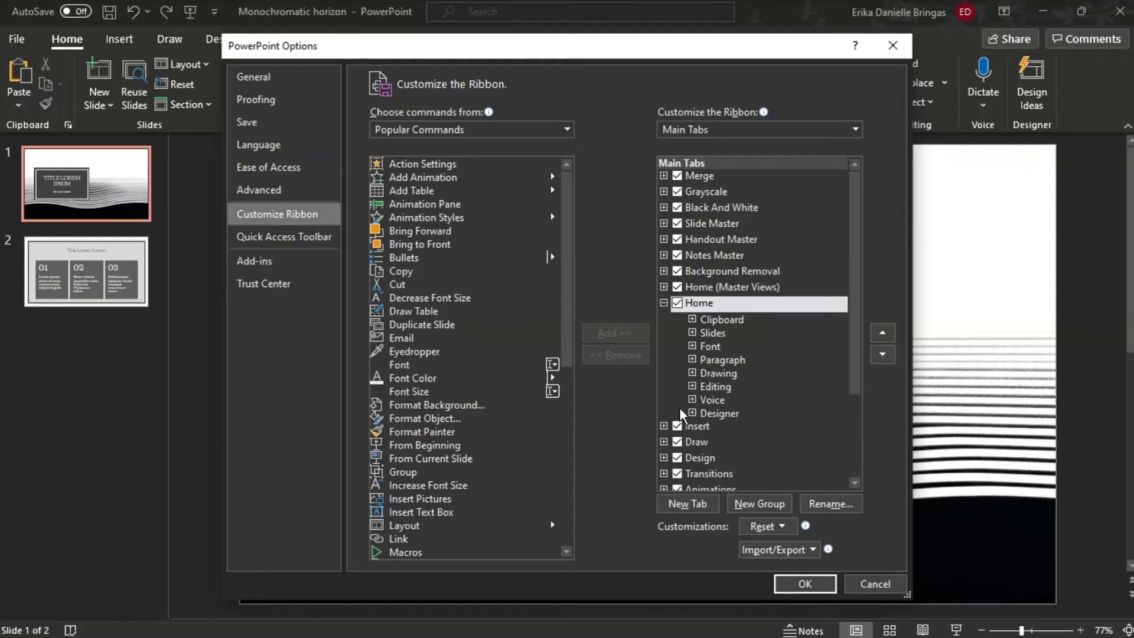
pyautogui.scroll(-3, 680, 406)
pyautogui.click(682, 453)
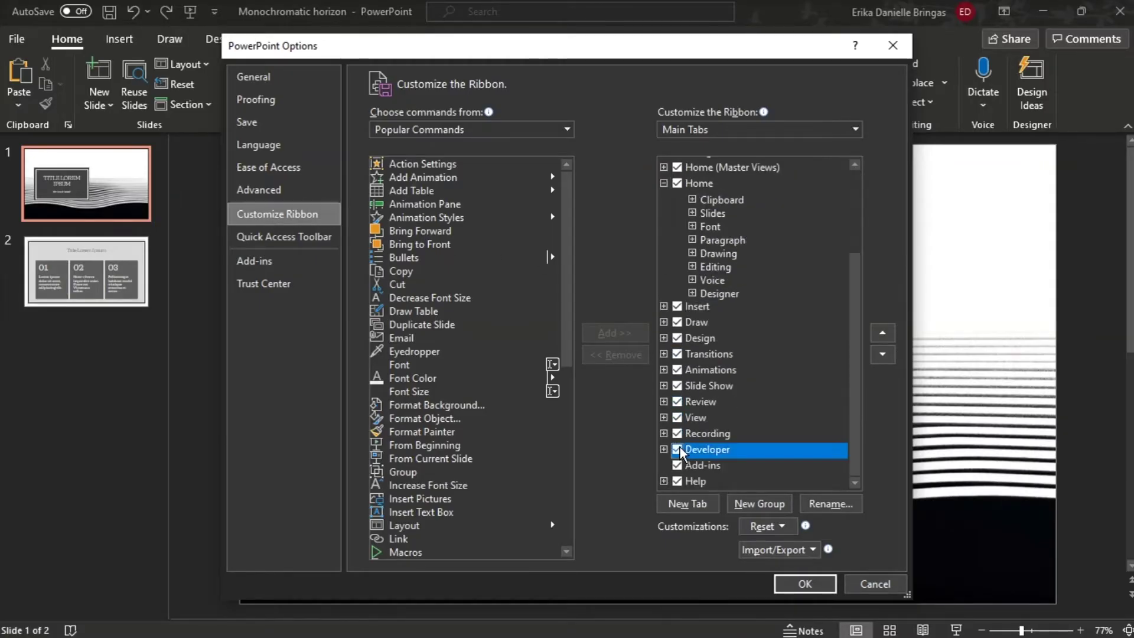
pyautogui.click(804, 583)
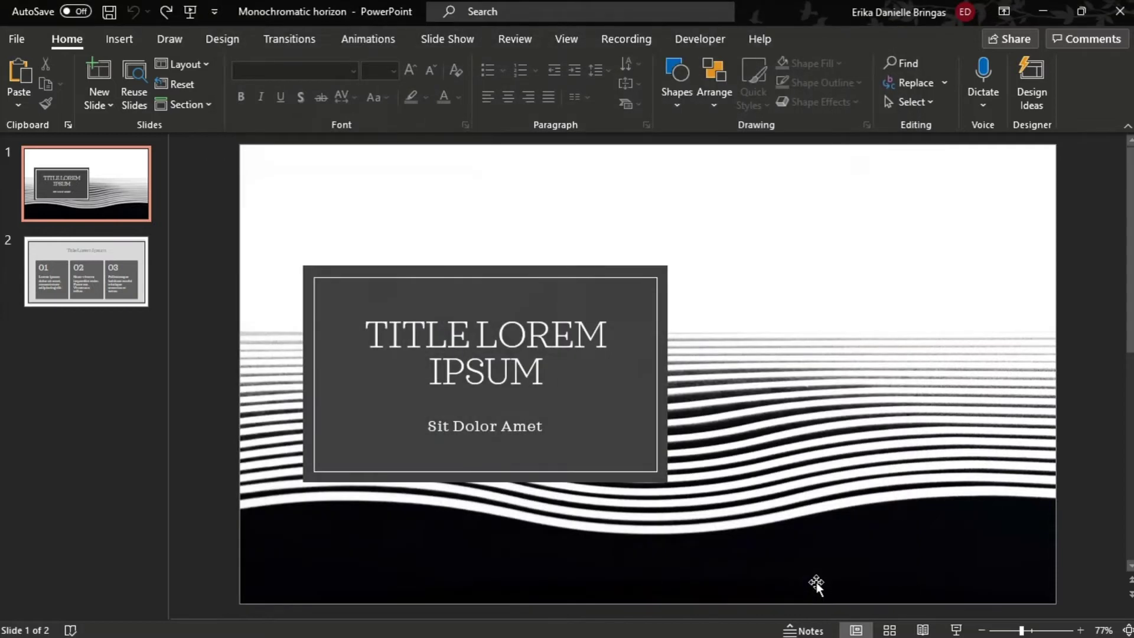
# From Developer > More Controls, select the Windows Media Player control.
pyautogui.click(700, 39)
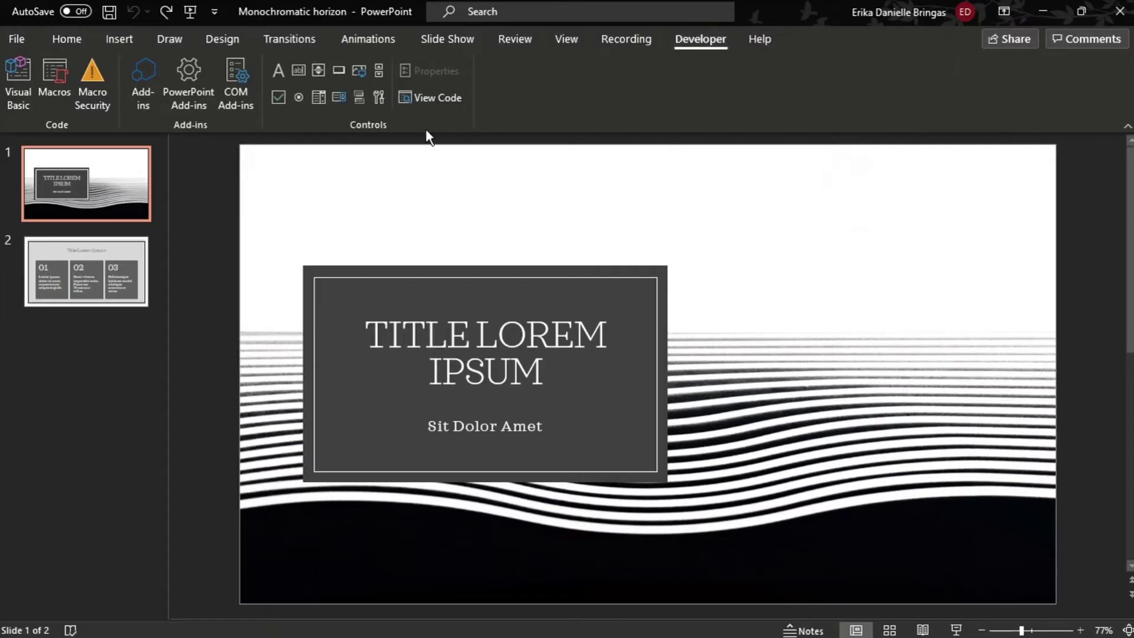
pyautogui.click(379, 98)
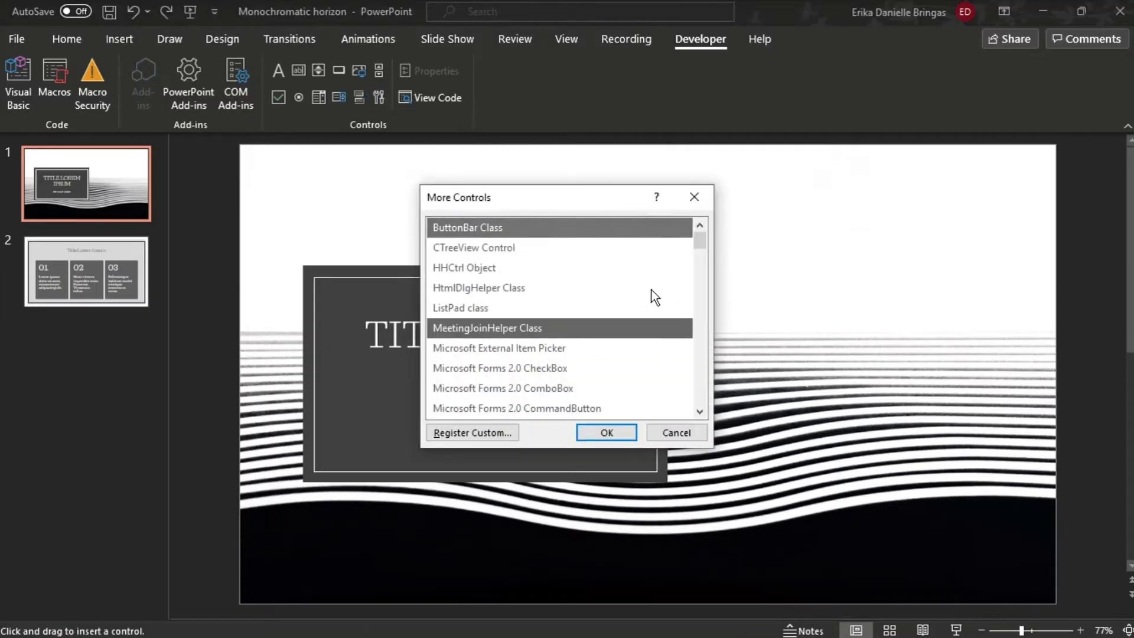
pyautogui.moveTo(700, 232); pyautogui.dragTo(699, 398)
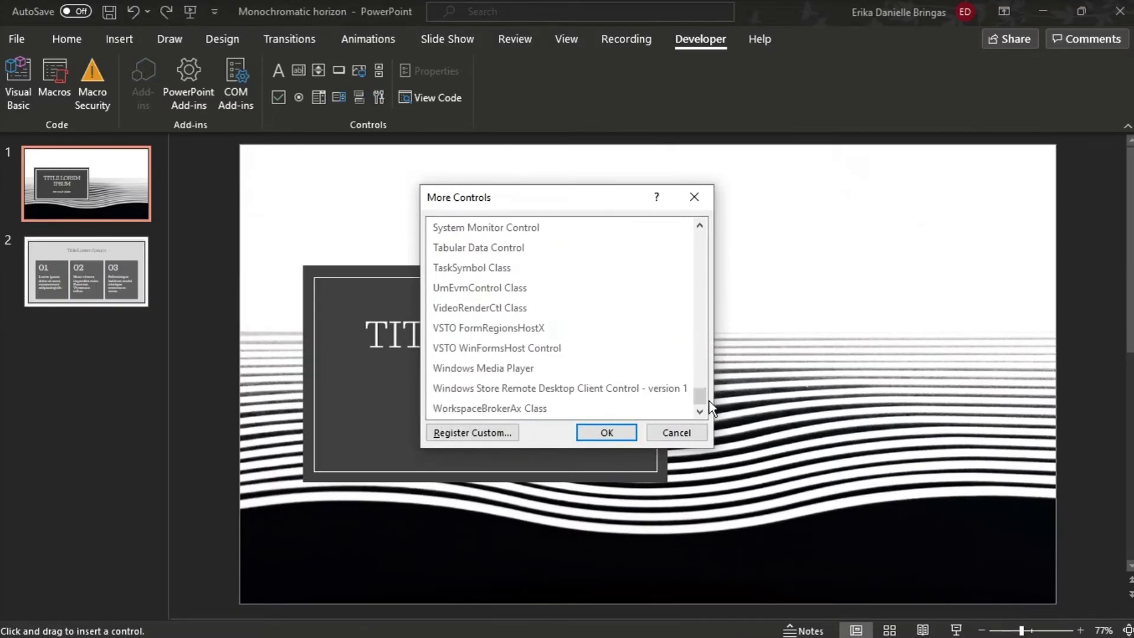
pyautogui.click(550, 365)
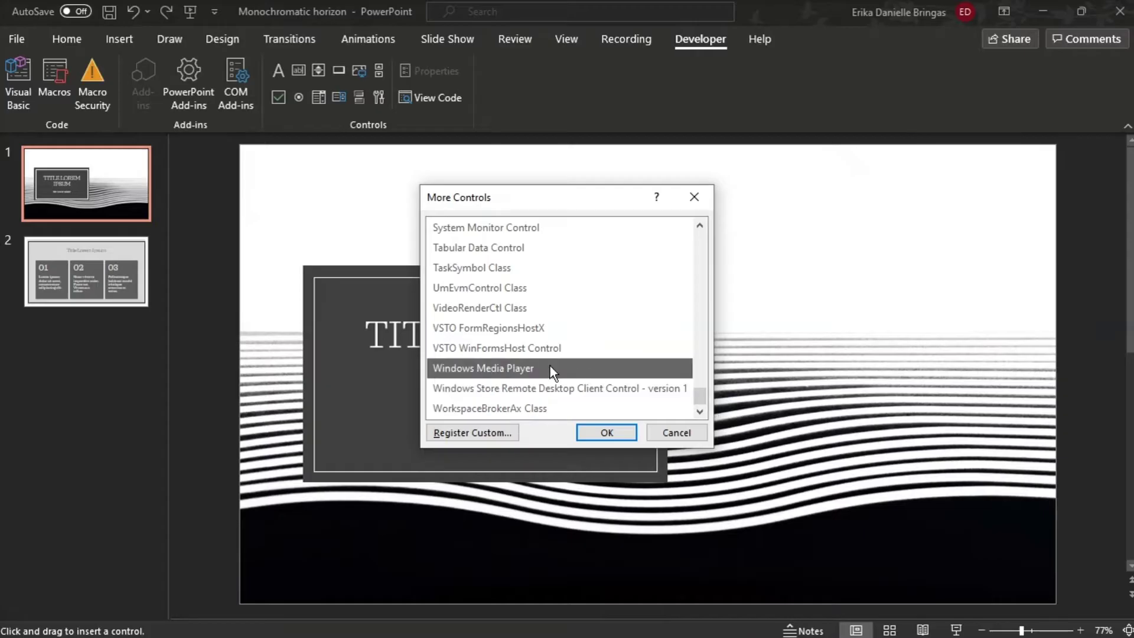
pyautogui.click(608, 433)
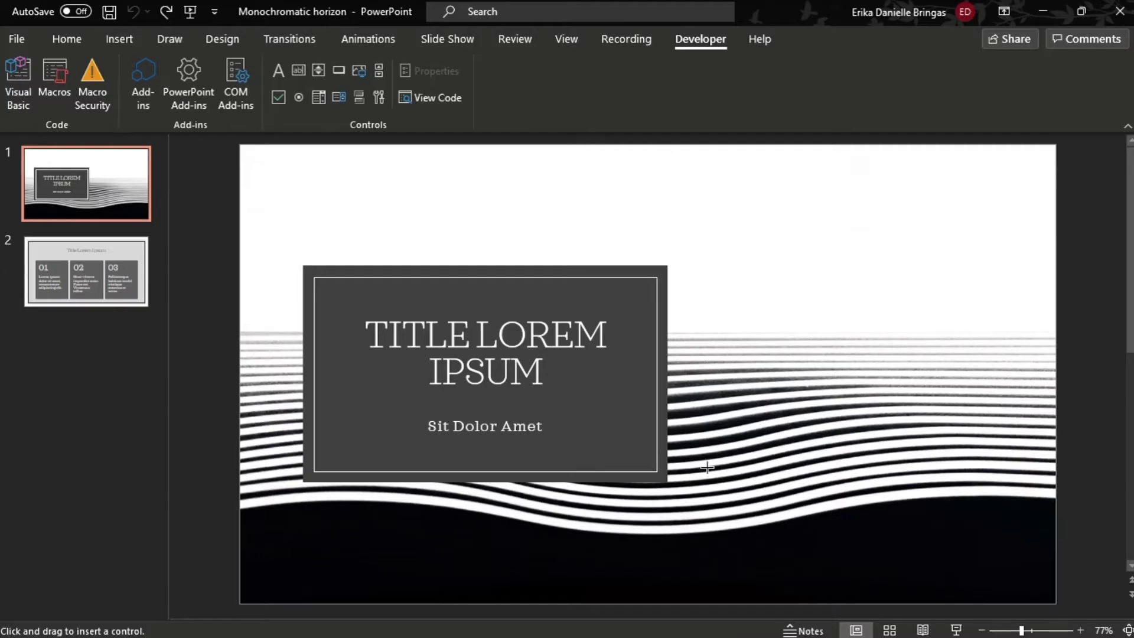
# Draw the media player in slide 1's lower-right corner and open its Property Sheet.
pyautogui.moveTo(858, 522); pyautogui.dragTo(1050, 596)
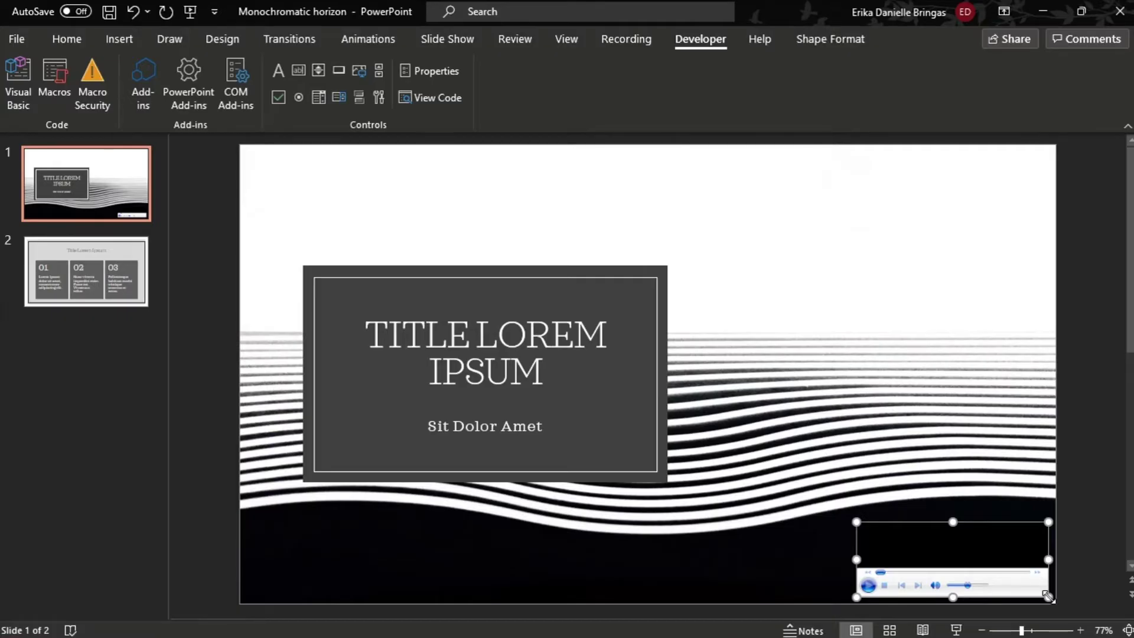
pyautogui.rightClick(969, 557)
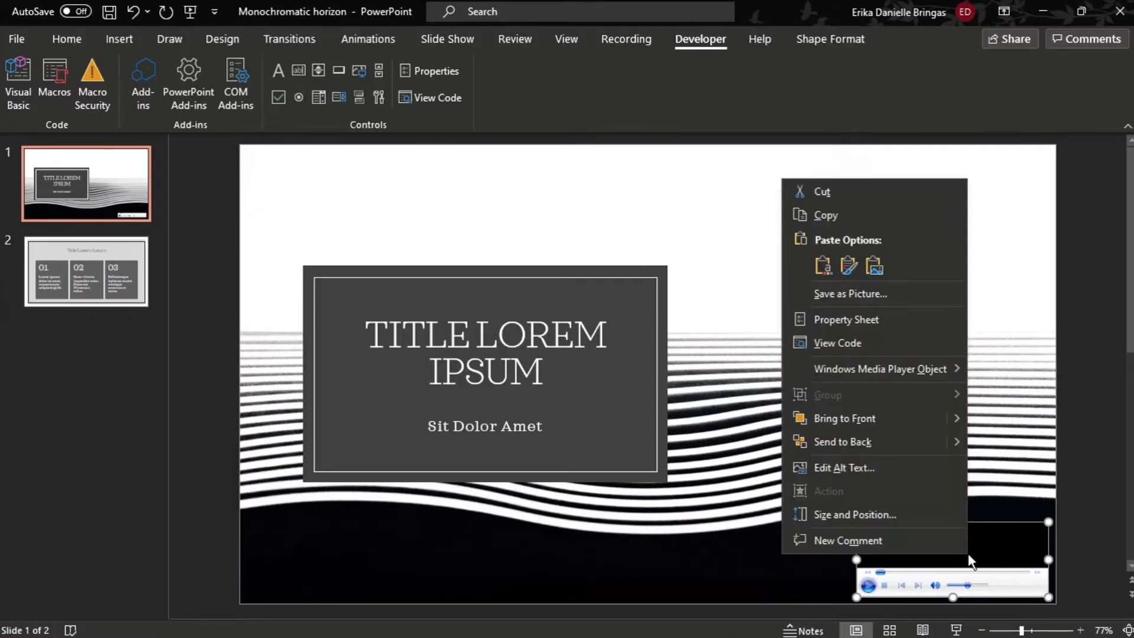
pyautogui.click(846, 319)
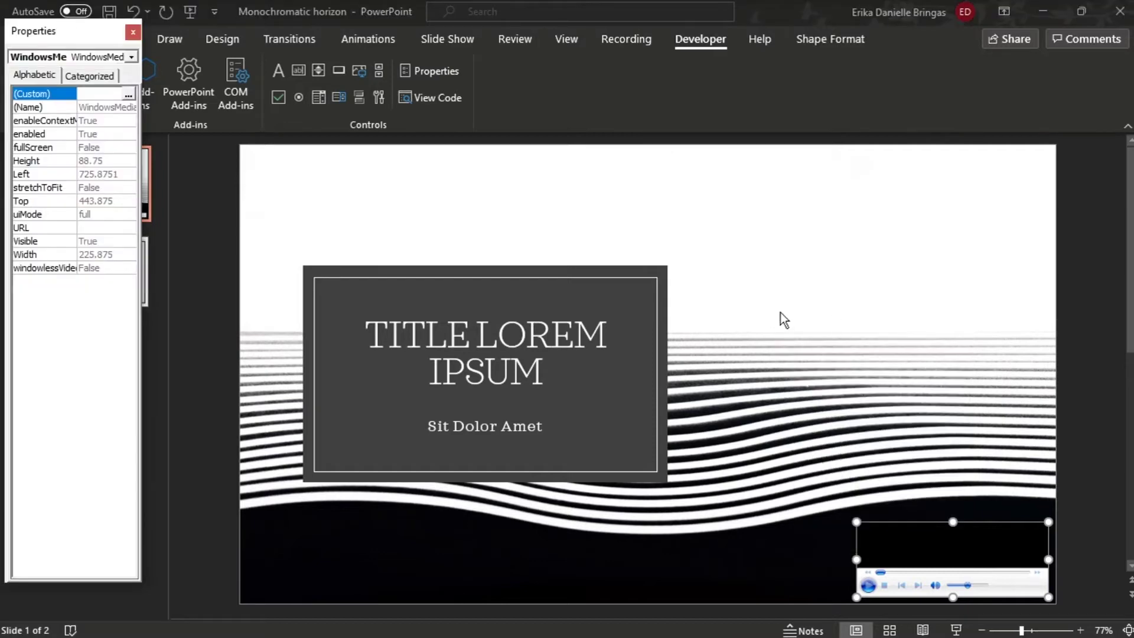
# In the (Custom) settings, browse to the Documents folder and choose the audio file.
pyautogui.click(131, 96)
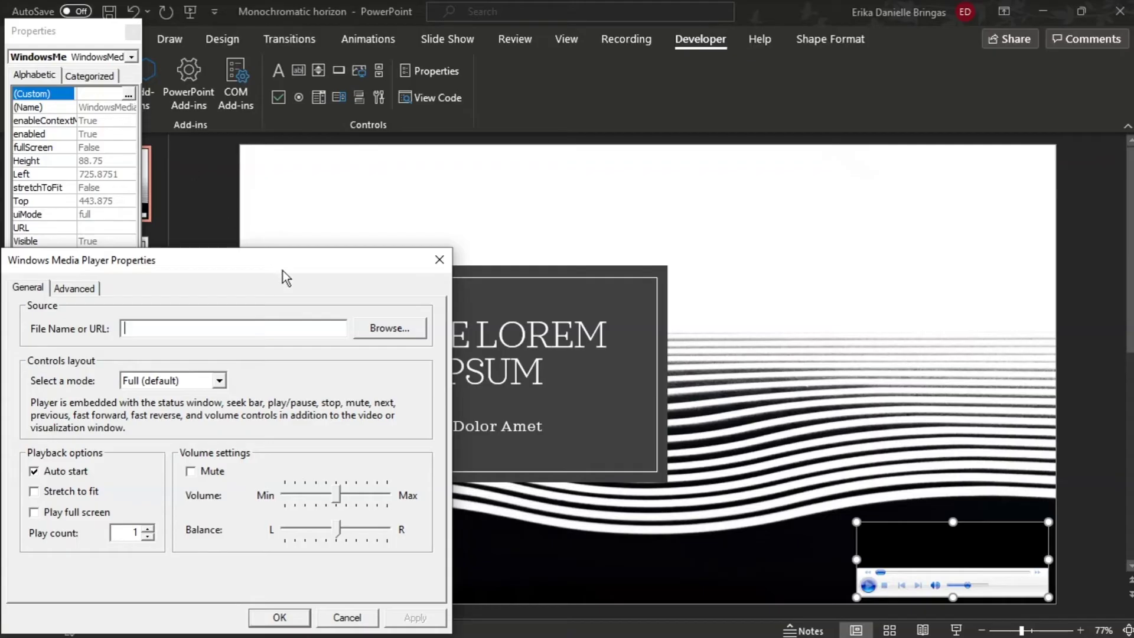
pyautogui.click(368, 331)
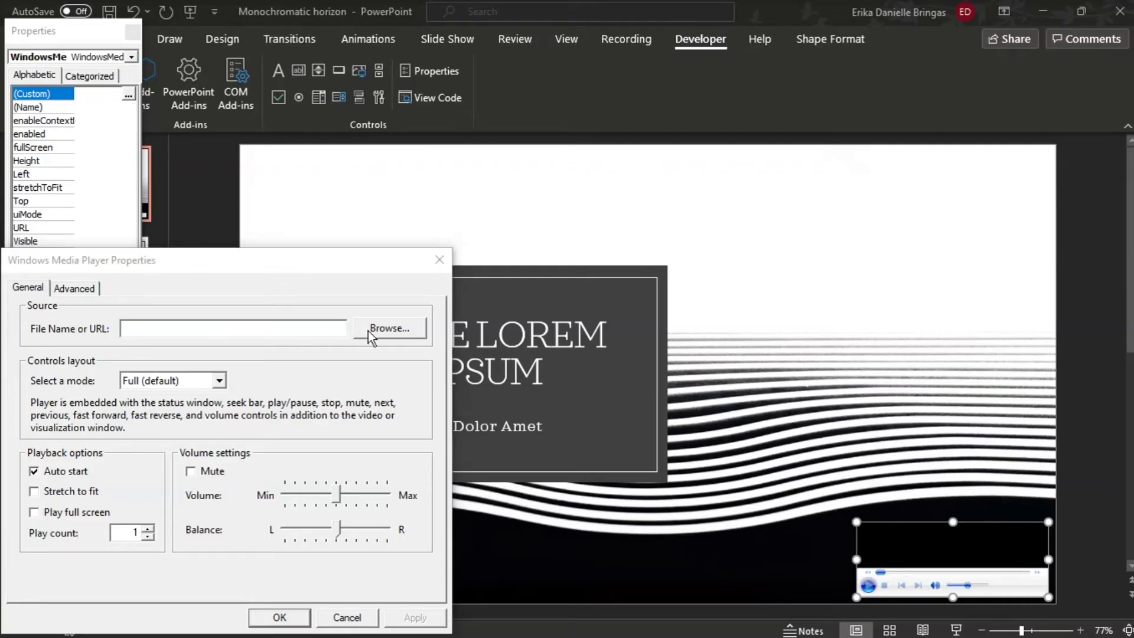
pyautogui.doubleClick(452, 342)
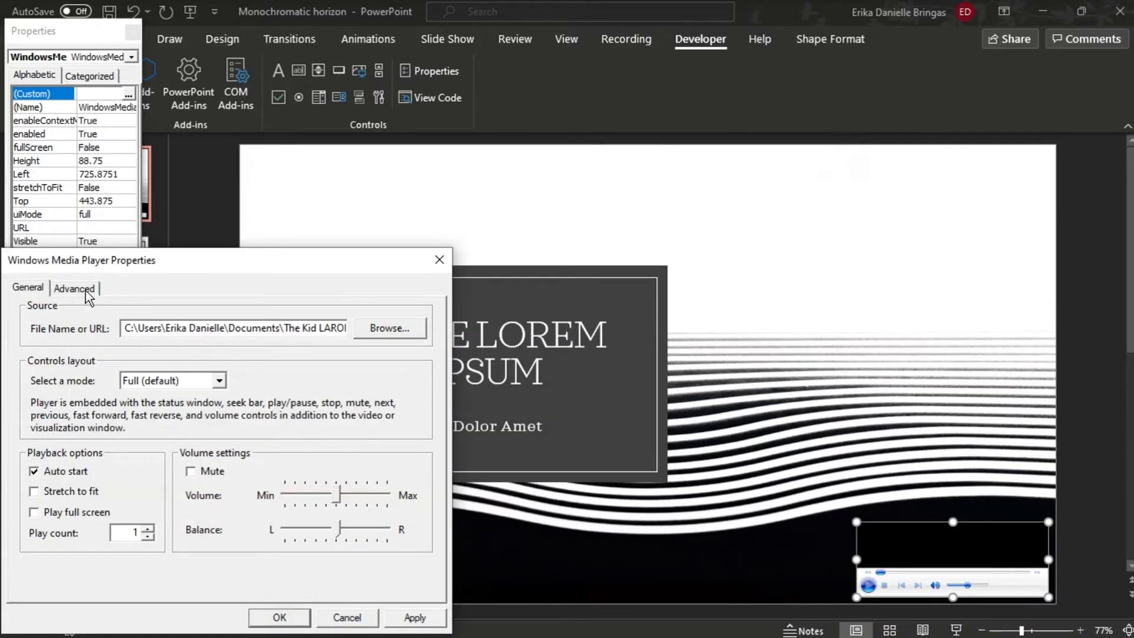
# Set the Advanced playback rate to 3.000, apply it and close the Properties window.
pyautogui.click(75, 289)
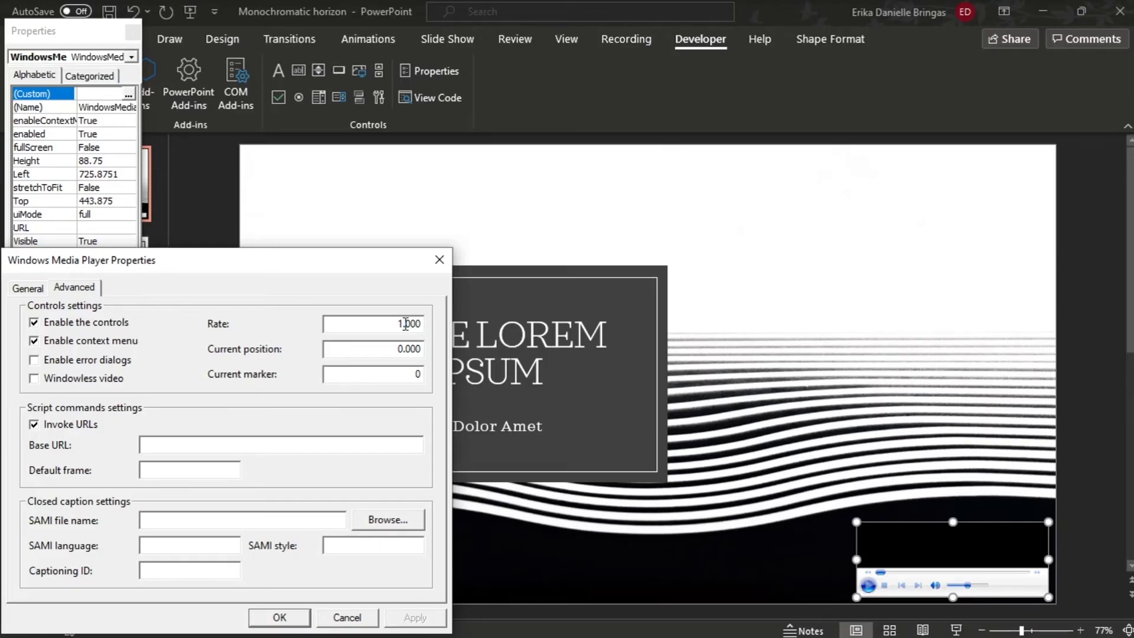
pyautogui.write('3')
pyautogui.click(415, 618)
pyautogui.click(279, 618)
pyautogui.click(132, 31)
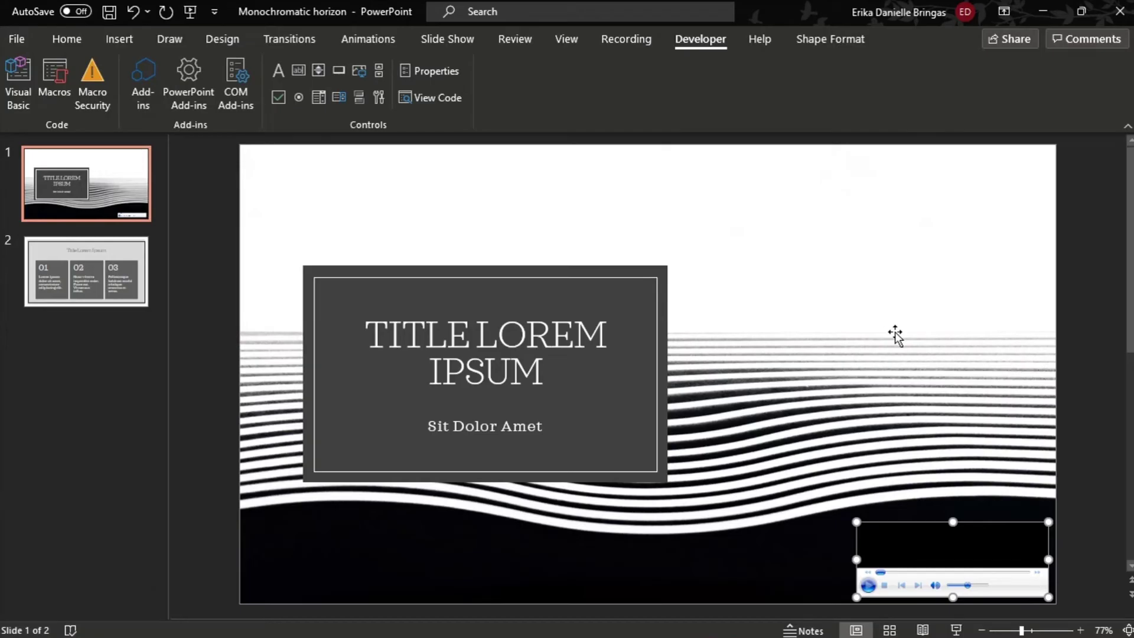
# Start the slide show from the beginning with F5.
pyautogui.press('F5')
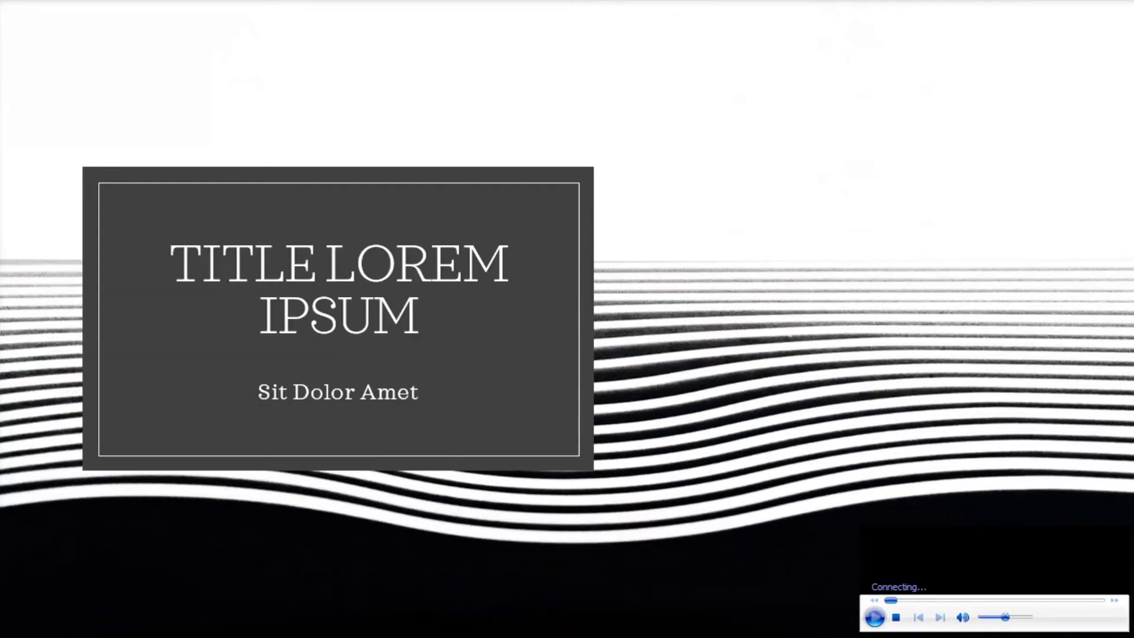